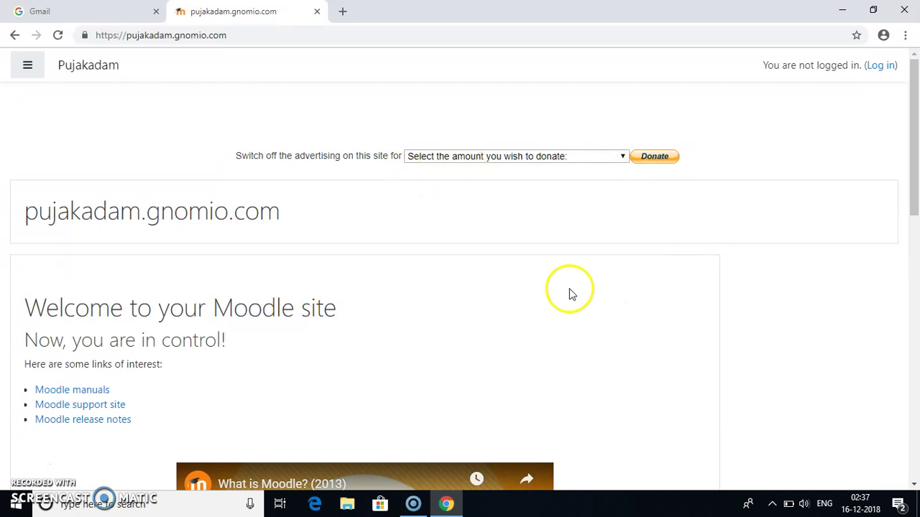
Step: Go from the home page to the login page and open the blank New account sign-up form
{"action": "left_click", "coordinate": [914, 191]}
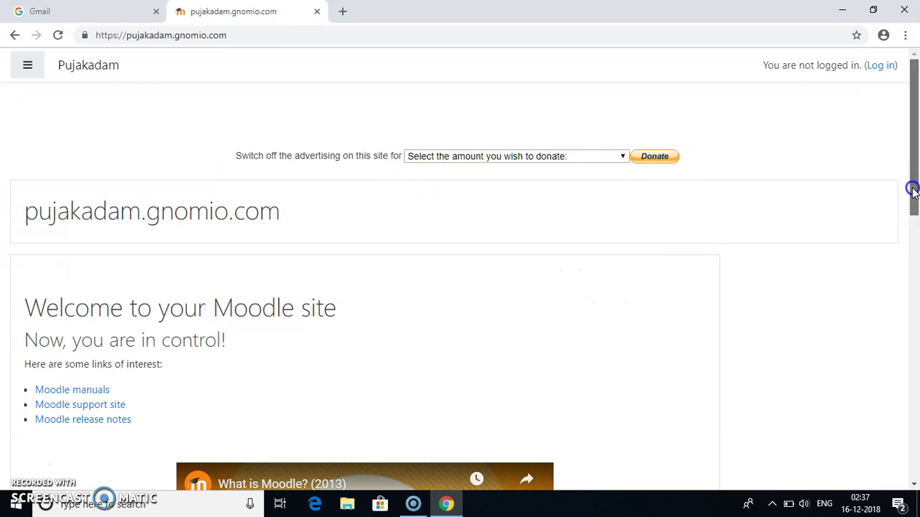
{"action": "left_click_drag", "start_coordinate": [912, 190], "coordinate": [916, 350]}
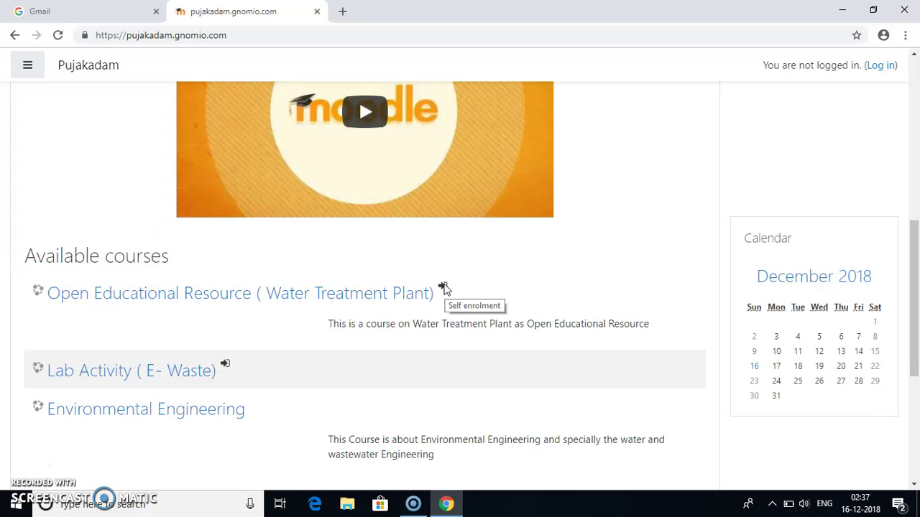
{"action": "left_click", "coordinate": [911, 252]}
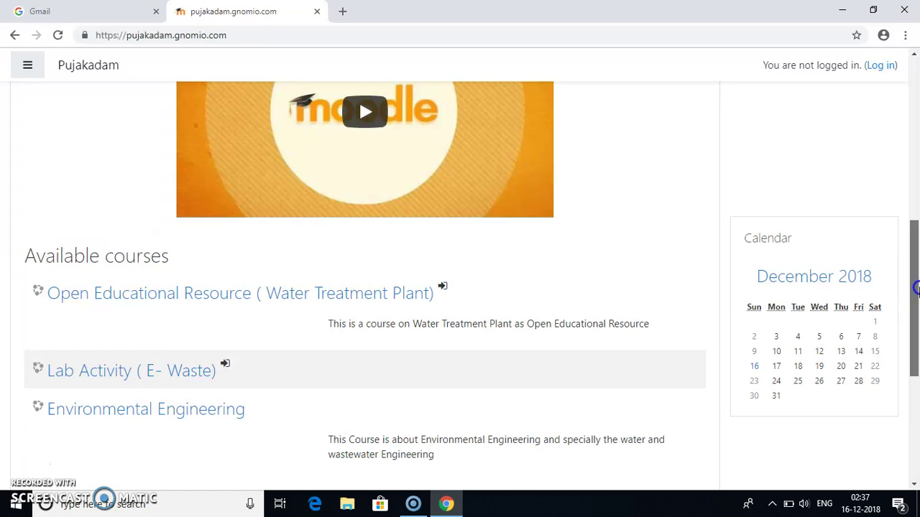
{"action": "left_click_drag", "start_coordinate": [916, 291], "coordinate": [915, 115]}
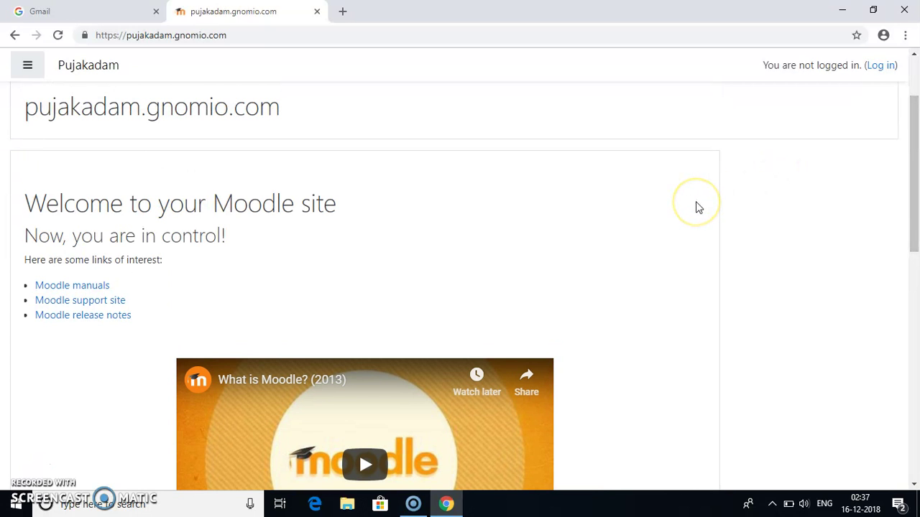
{"action": "left_click", "coordinate": [875, 69]}
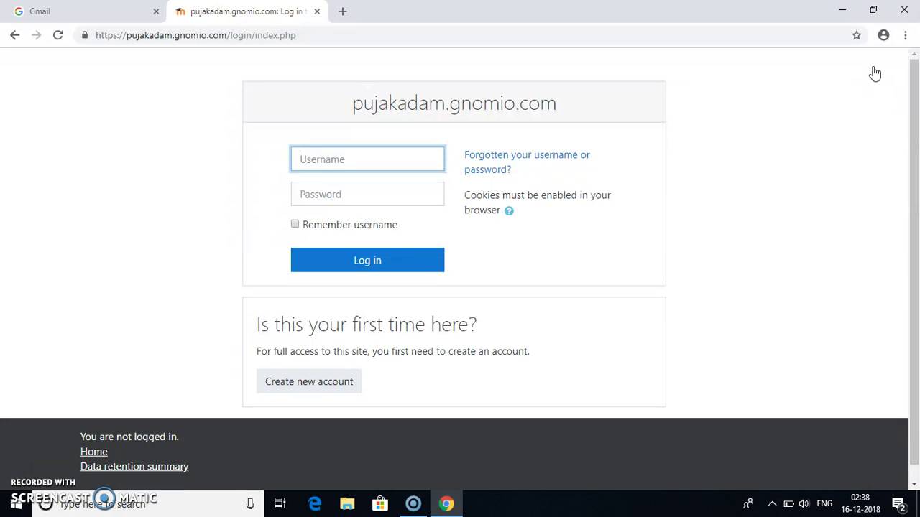
{"action": "left_click", "coordinate": [319, 390]}
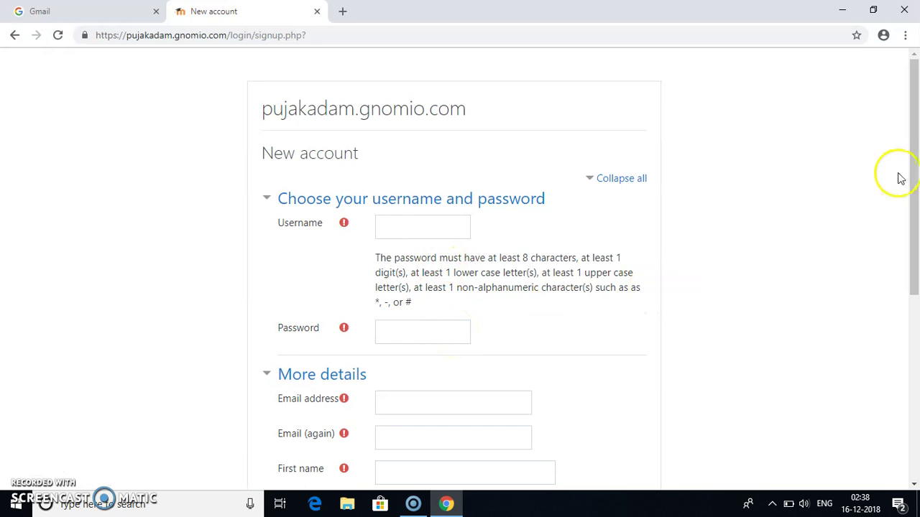
{"action": "left_click_drag", "start_coordinate": [917, 170], "coordinate": [917, 298]}
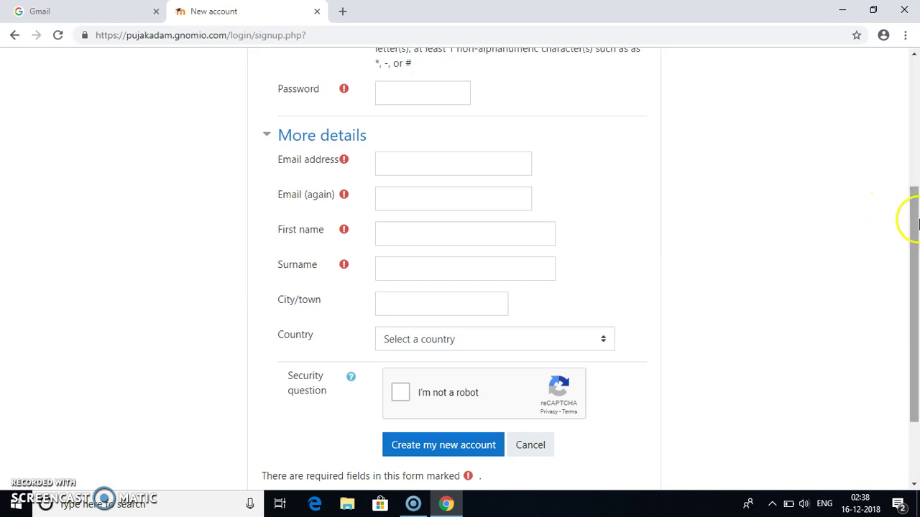
{"action": "left_click", "coordinate": [917, 224]}
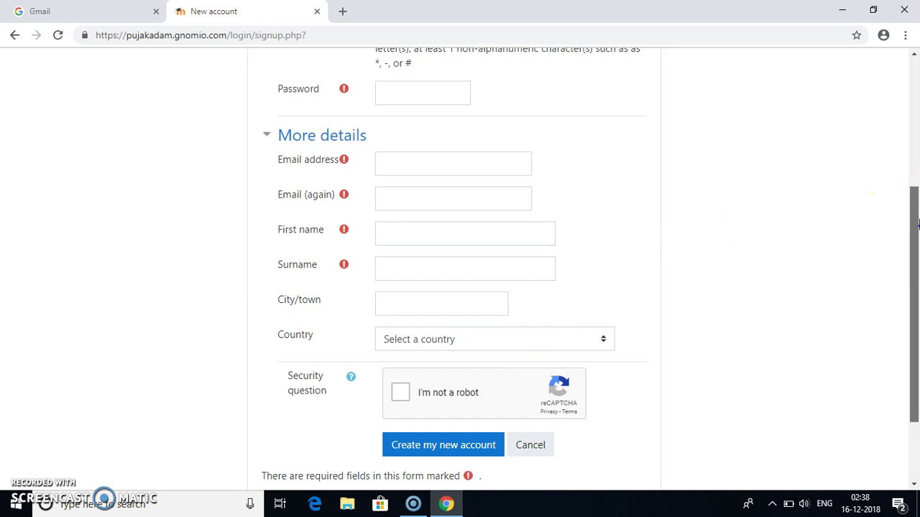
{"action": "left_click_drag", "start_coordinate": [917, 224], "coordinate": [890, 81]}
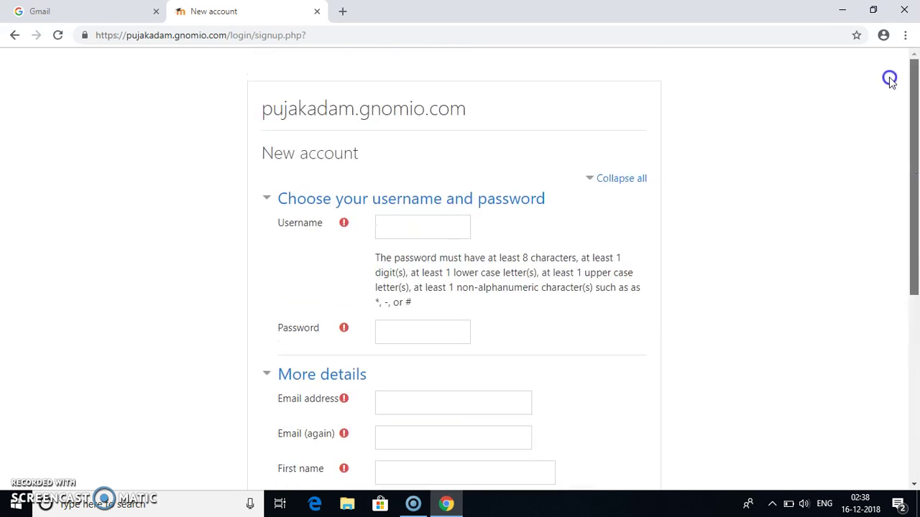
Step: Log in with the admin account's username and password
{"action": "left_click", "coordinate": [14, 35]}
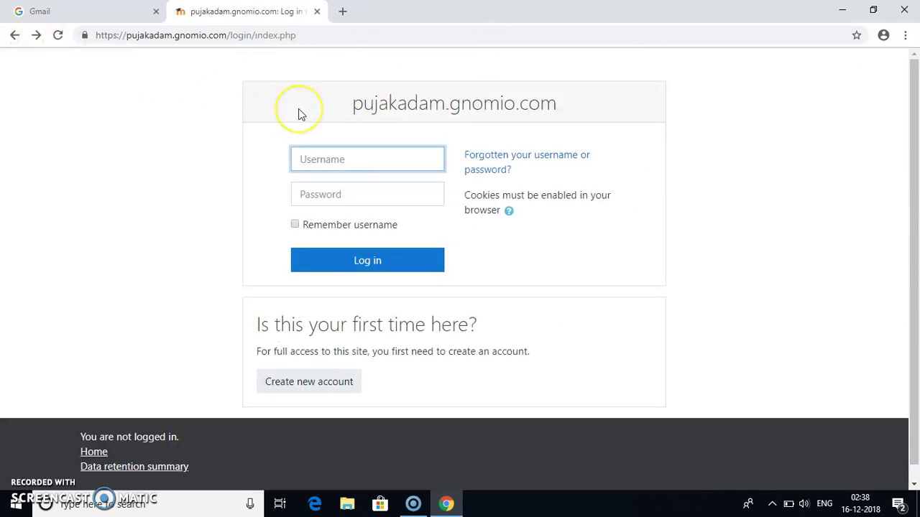
{"action": "type", "text": "adm"}
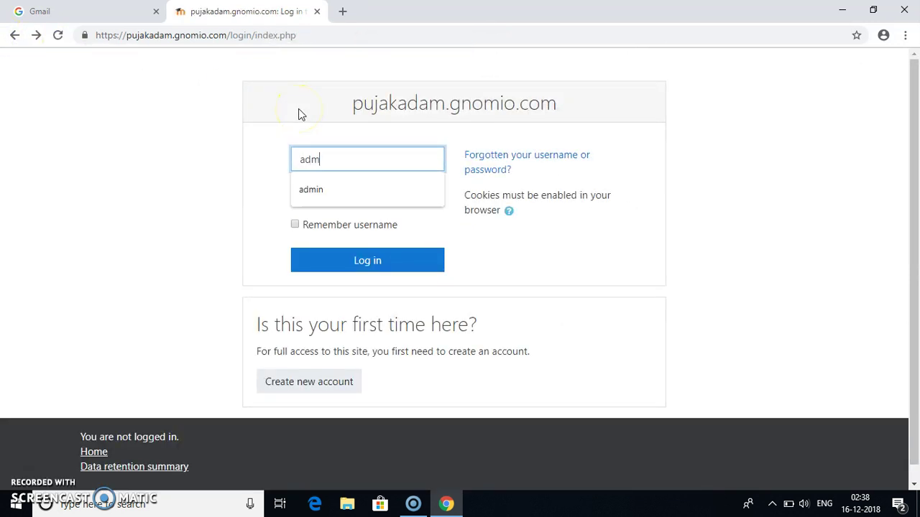
{"action": "type", "text": "in"}
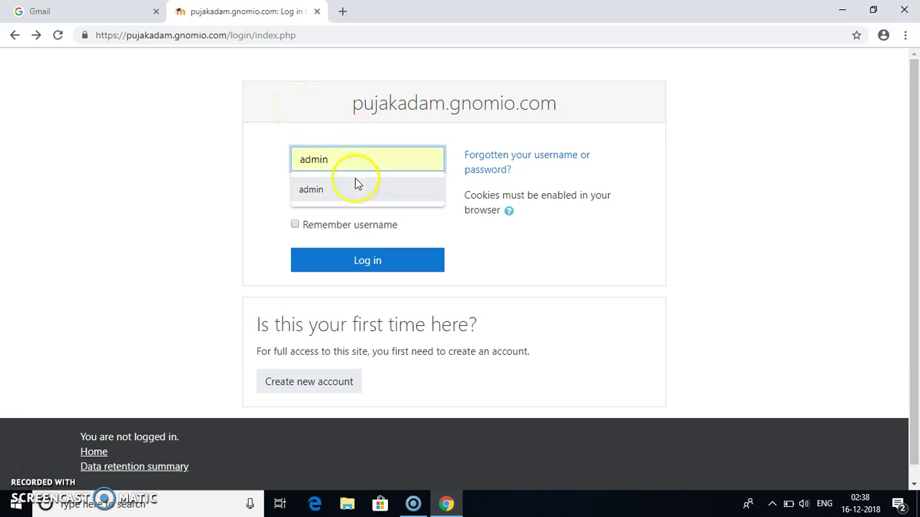
{"action": "left_click", "coordinate": [356, 185]}
{"action": "left_click", "coordinate": [350, 194]}
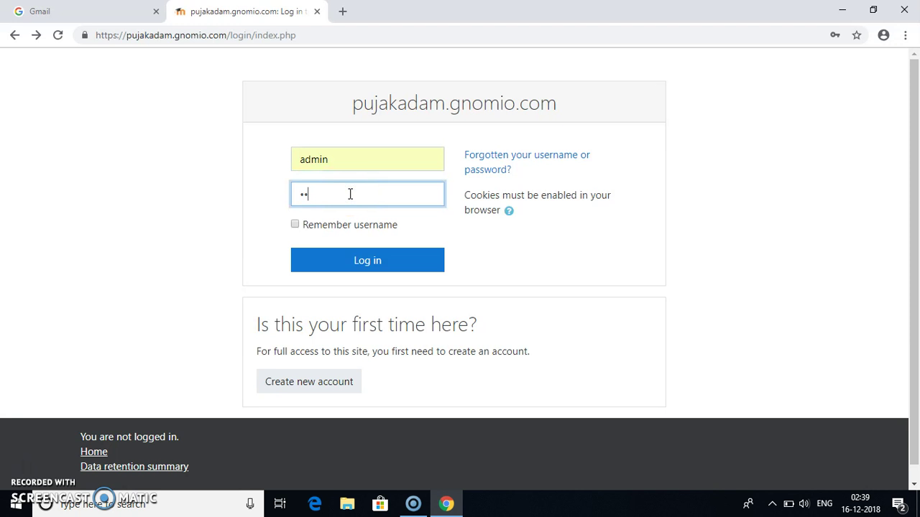
{"action": "left_click", "coordinate": [411, 267]}
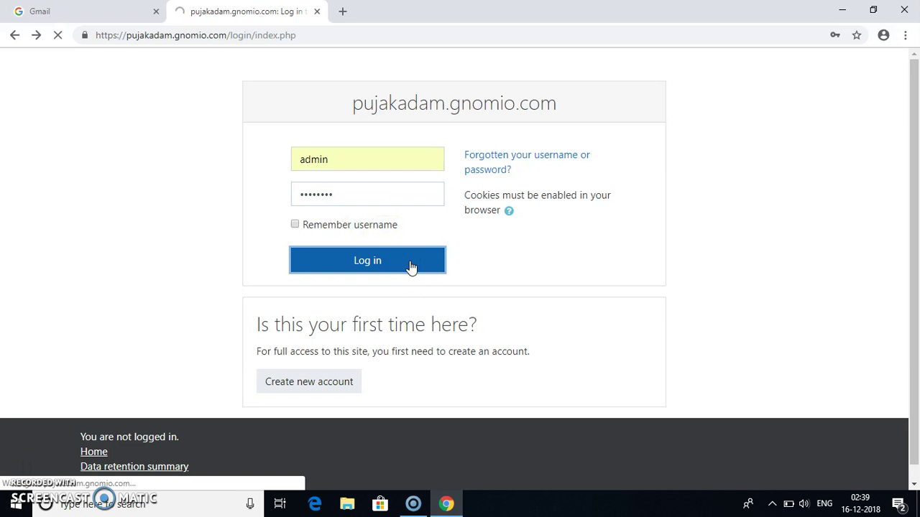
Step: Scroll the home page down to the three available courses
{"action": "left_click", "coordinate": [560, 194]}
{"action": "left_click", "coordinate": [914, 151]}
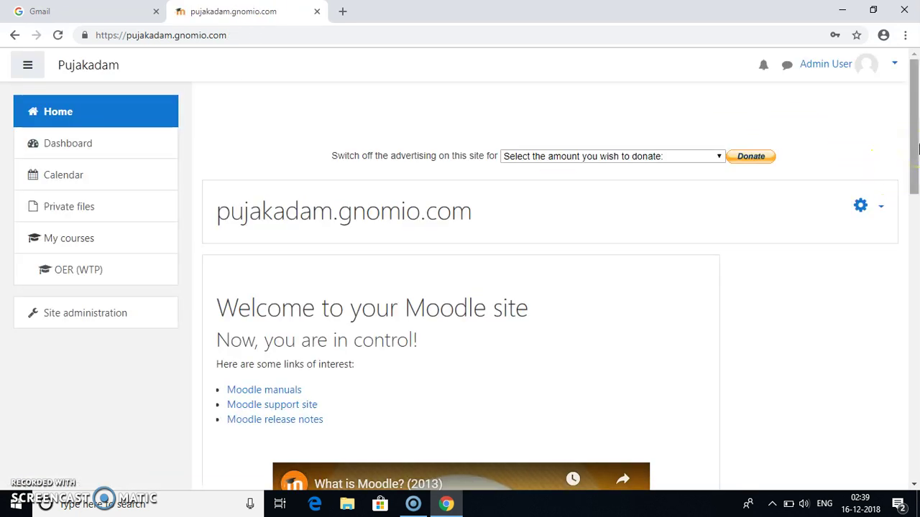
{"action": "left_click_drag", "start_coordinate": [917, 148], "coordinate": [917, 322]}
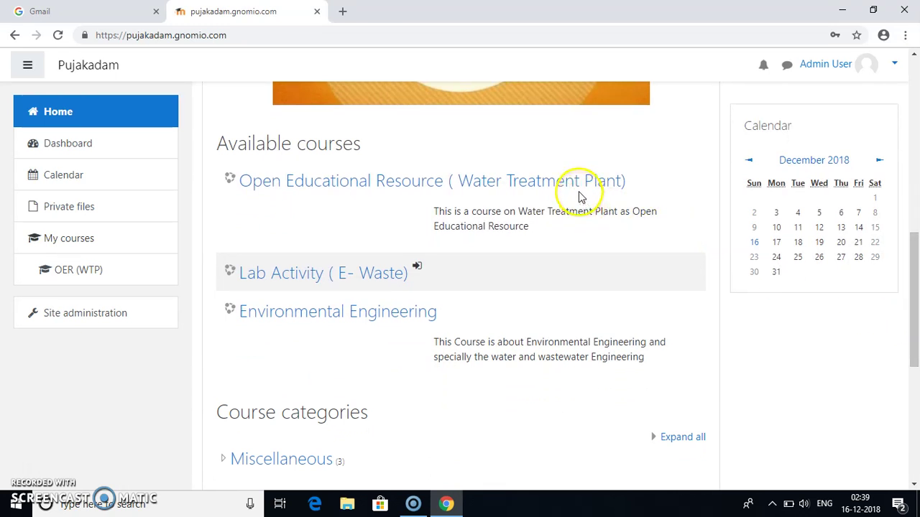
Step: Open the OER (WTP) course and browse to its Lecture Presentations with Part I and II videos
{"action": "left_click", "coordinate": [535, 181]}
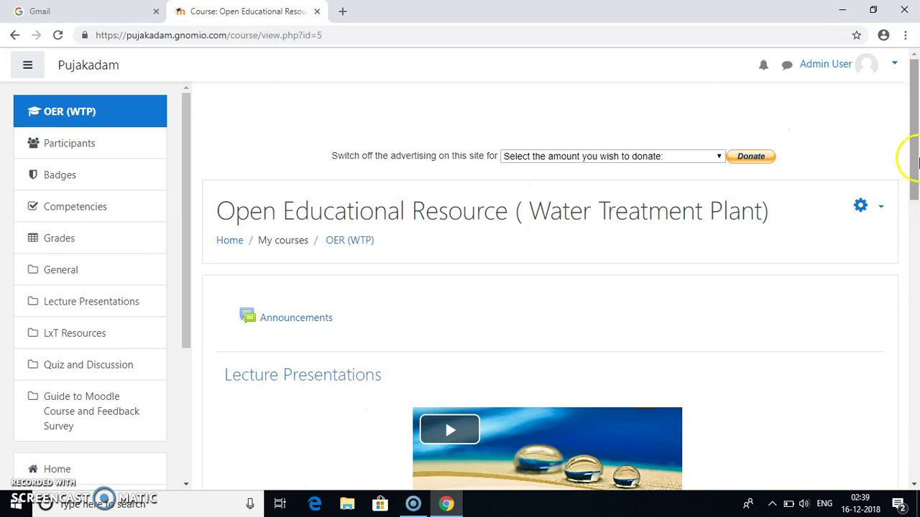
{"action": "left_click_drag", "start_coordinate": [918, 162], "coordinate": [907, 451]}
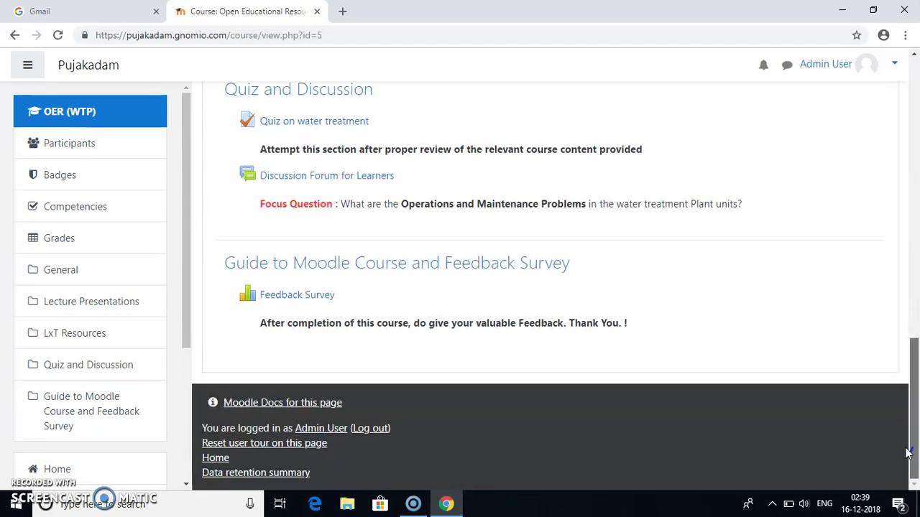
{"action": "left_click_drag", "start_coordinate": [906, 451], "coordinate": [911, 115]}
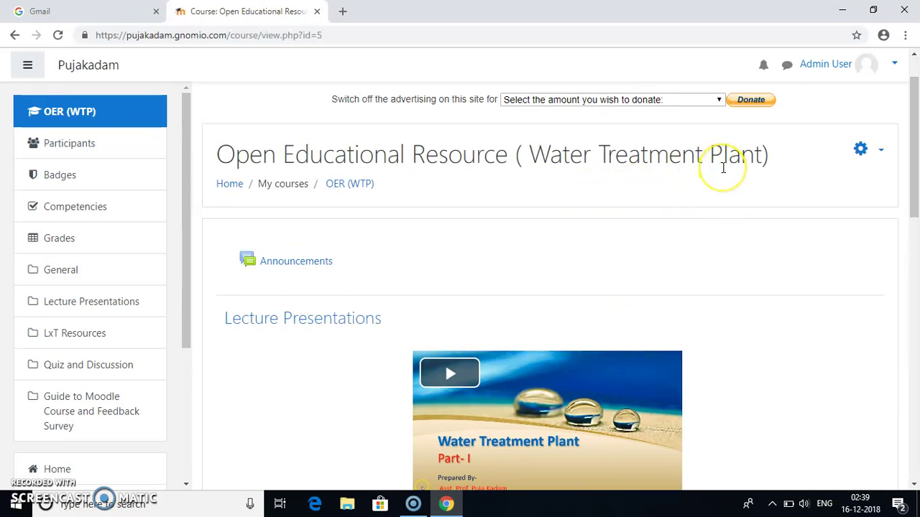
{"action": "left_click_drag", "start_coordinate": [912, 140], "coordinate": [916, 219]}
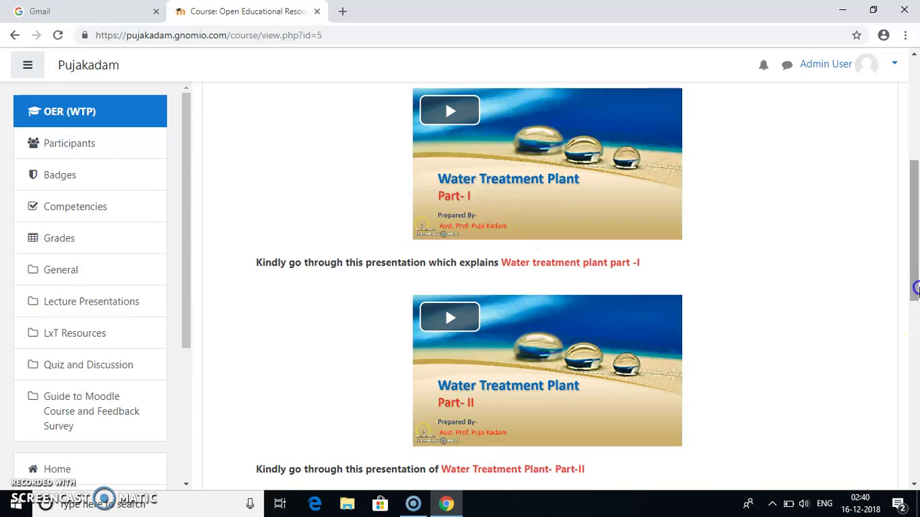
{"action": "scroll", "coordinate": [915, 287], "scroll_direction": "up", "scroll_amount": 1}
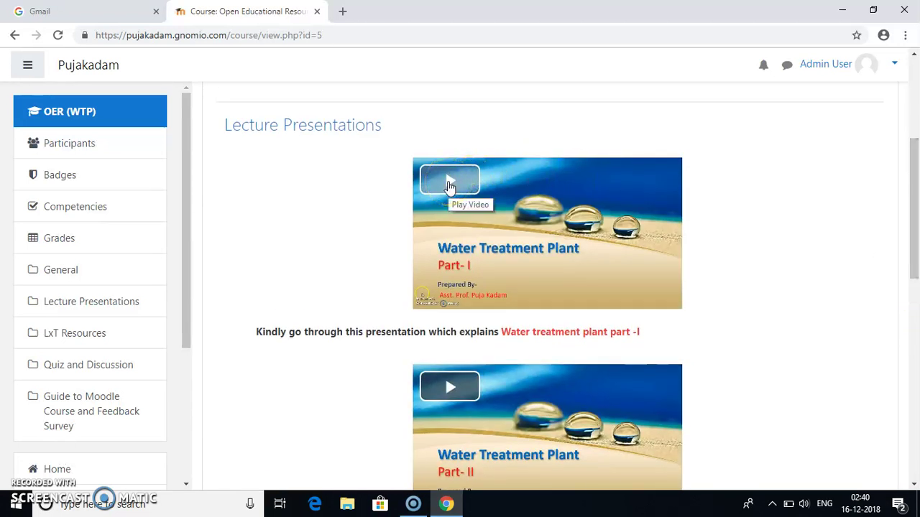
Step: Play the Part-I lecture video, jump ahead to about 01:25, and pause it
{"action": "left_click", "coordinate": [449, 184]}
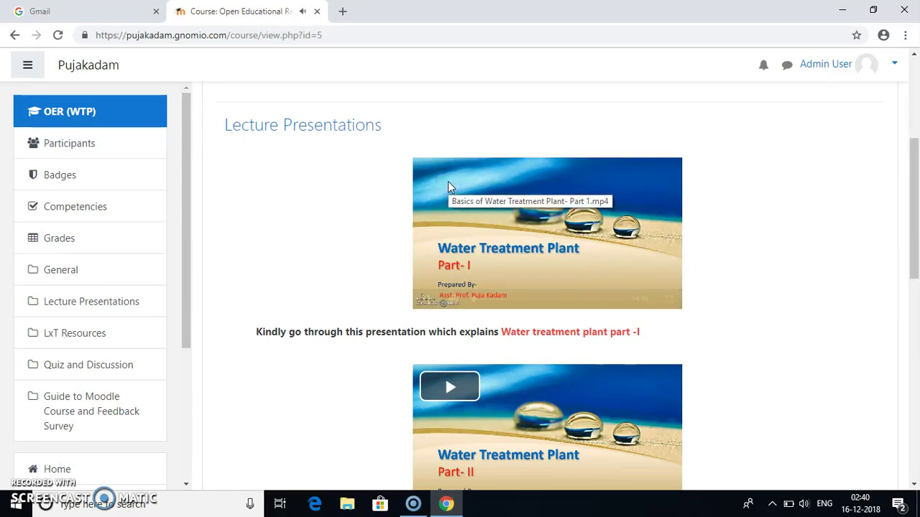
{"action": "left_click", "coordinate": [744, 303]}
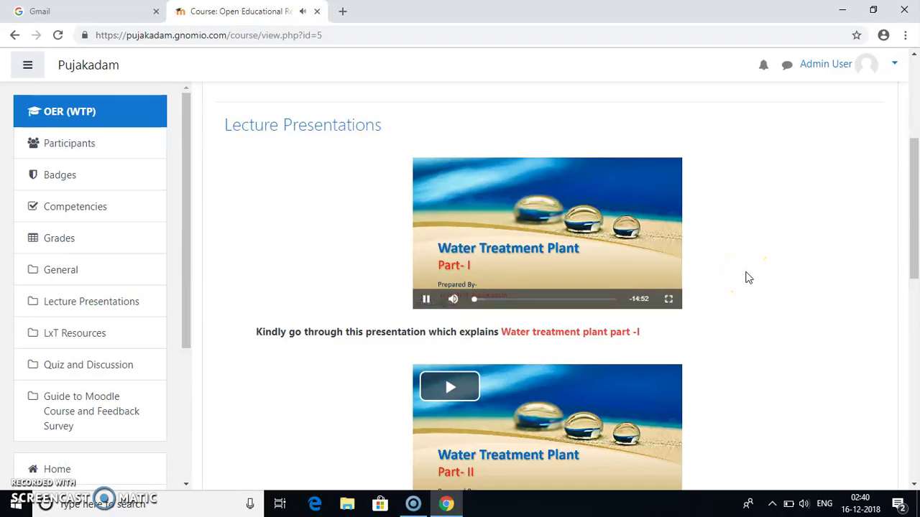
{"action": "left_click", "coordinate": [488, 308]}
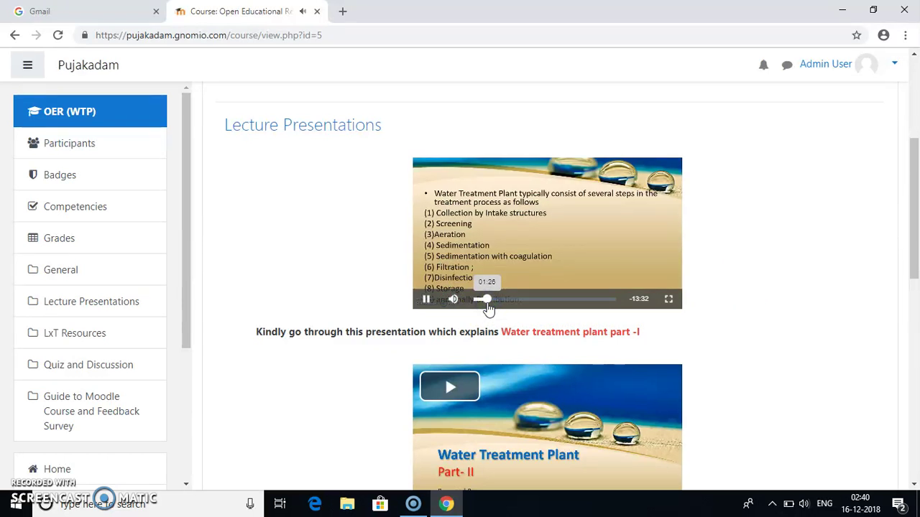
{"action": "left_click", "coordinate": [429, 300]}
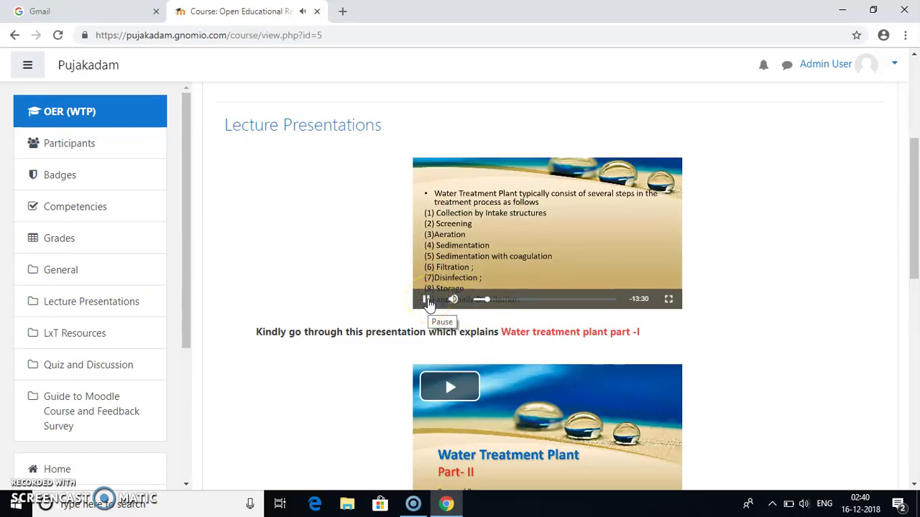
Step: Play the Part-II lecture video, skip ahead to about 02:11, and pause it
{"action": "left_click", "coordinate": [476, 378]}
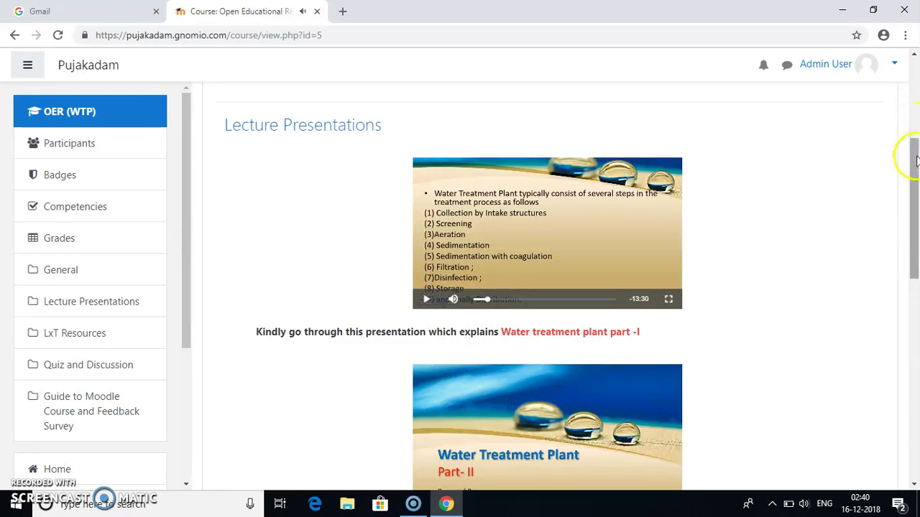
{"action": "scroll", "coordinate": [916, 160], "scroll_direction": "down", "scroll_amount": 3}
{"action": "left_click", "coordinate": [537, 217]}
{"action": "left_click", "coordinate": [507, 298]}
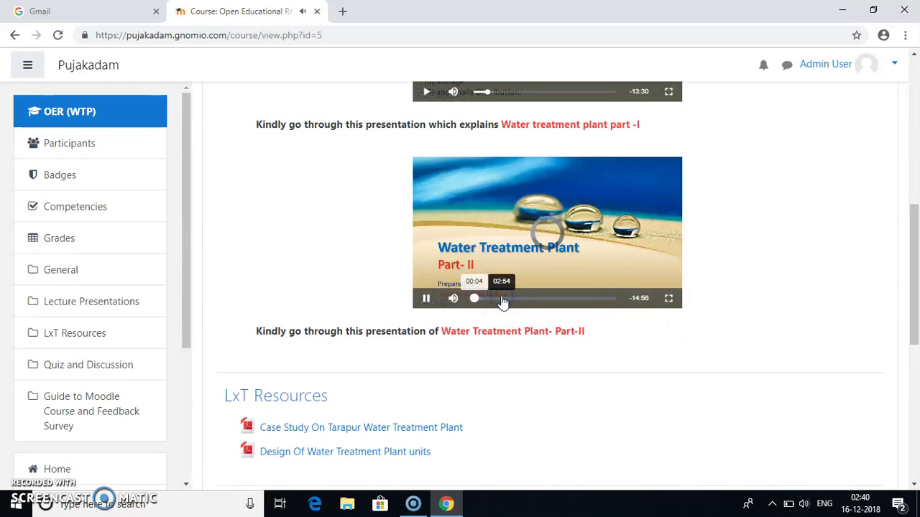
{"action": "left_click", "coordinate": [475, 300]}
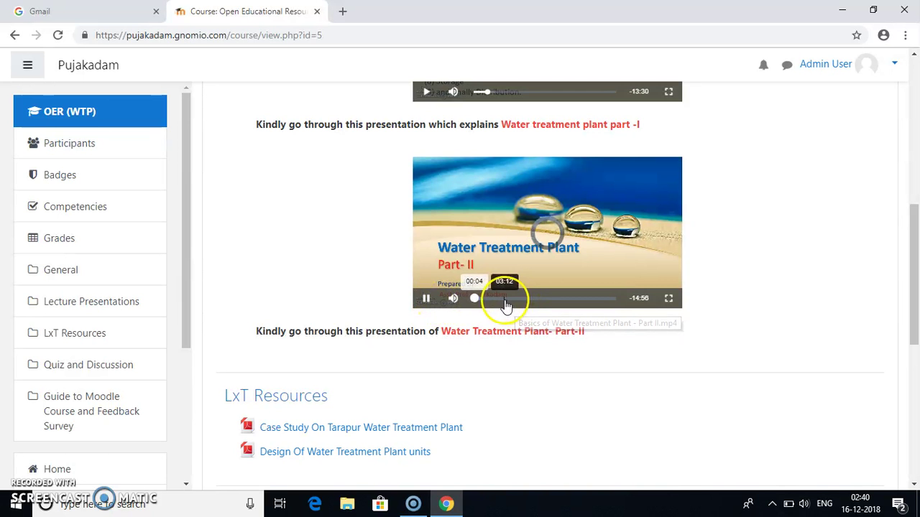
{"action": "left_click", "coordinate": [495, 299]}
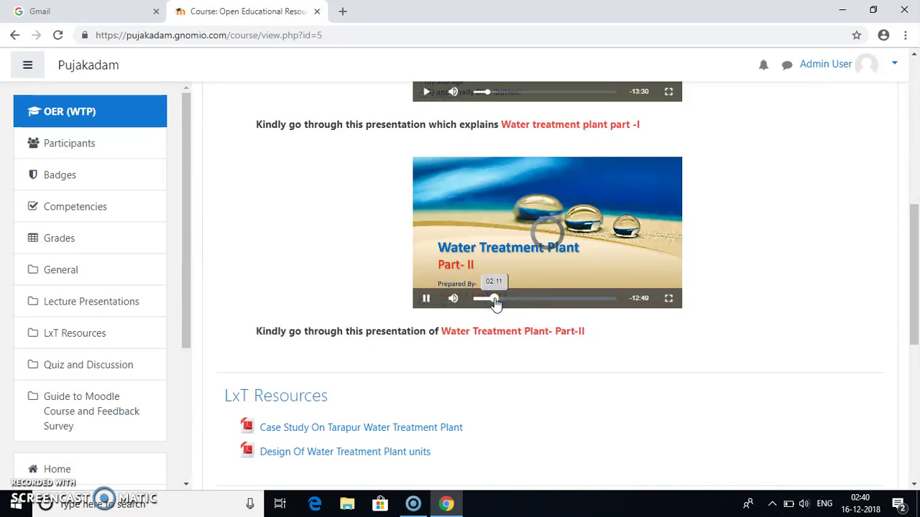
{"action": "left_click", "coordinate": [422, 301]}
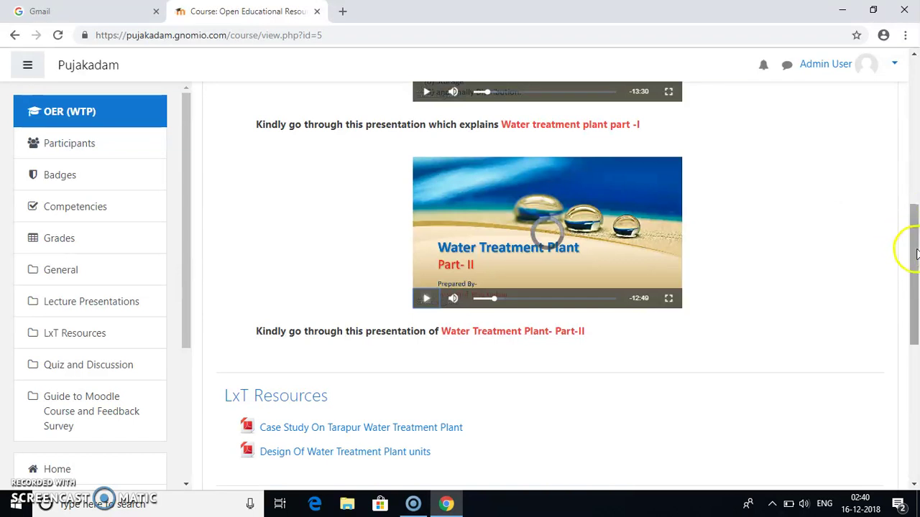
{"action": "left_click_drag", "start_coordinate": [916, 253], "coordinate": [916, 312]}
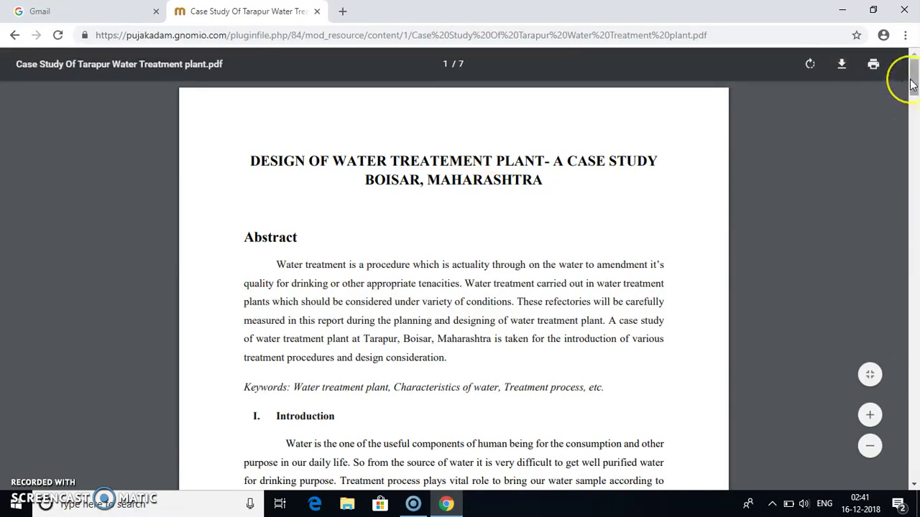
Step: Scroll the Tarapur case study PDF, then go back to the course page
{"action": "left_click_drag", "start_coordinate": [911, 85], "coordinate": [905, 152]}
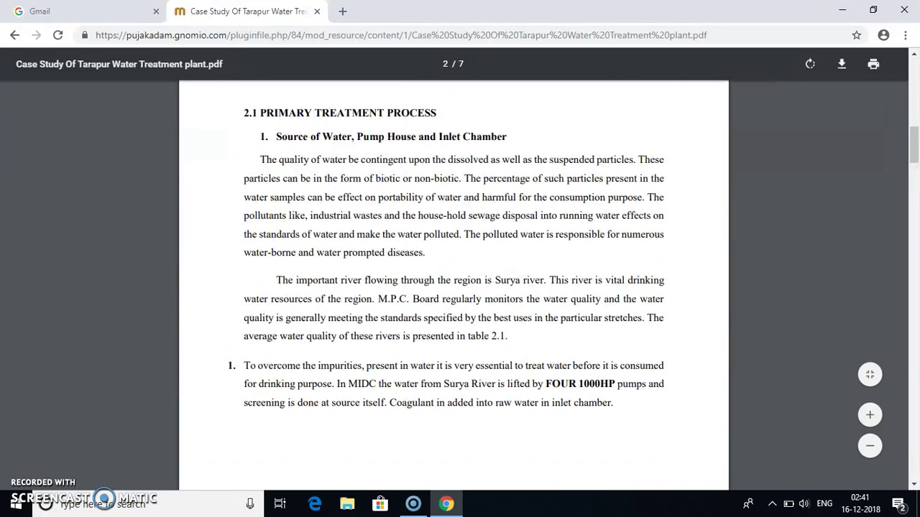
{"action": "left_click", "coordinate": [15, 36]}
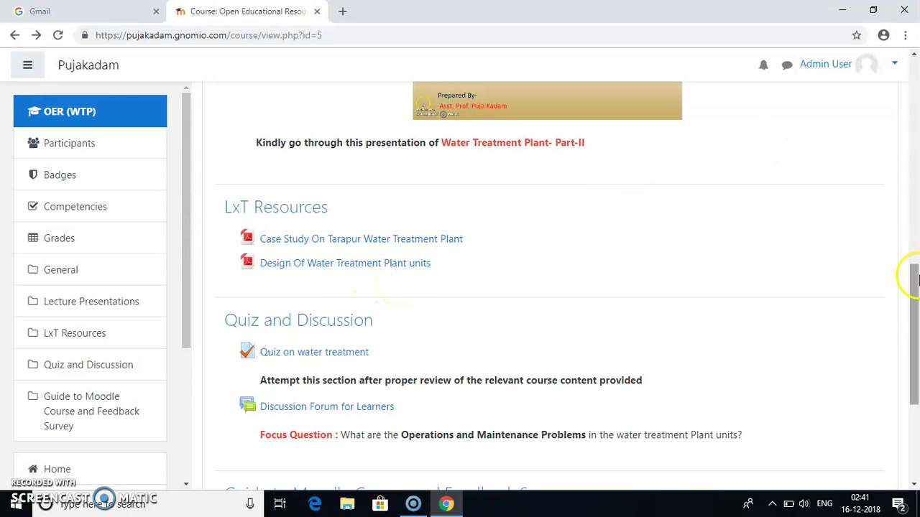
Step: Open the Quiz on water treatment and view the previous attempt graded 6.13 / 20.00
{"action": "left_click", "coordinate": [917, 285]}
{"action": "left_click_drag", "start_coordinate": [917, 298], "coordinate": [917, 327]}
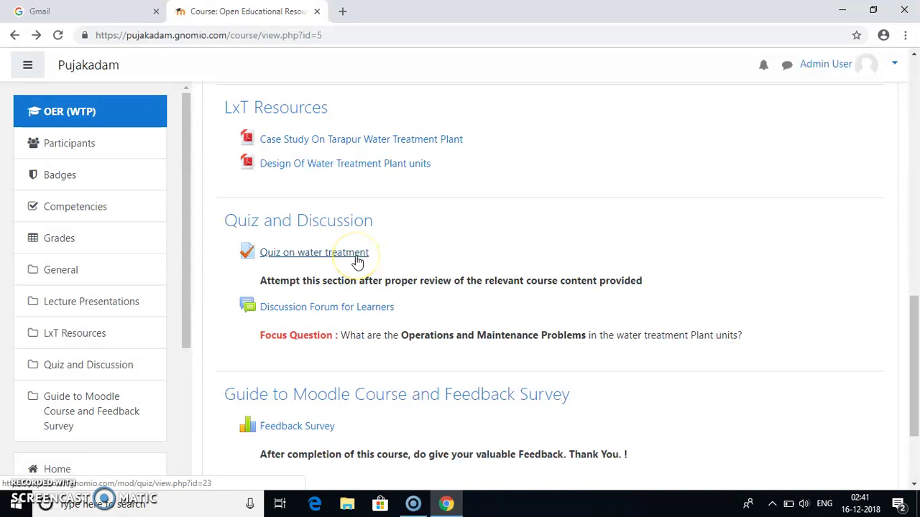
{"action": "left_click", "coordinate": [356, 257]}
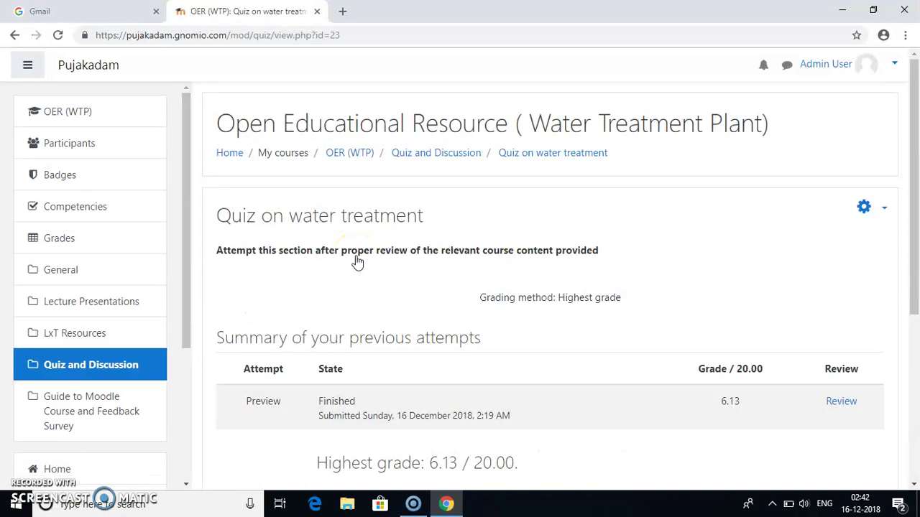
{"action": "left_click_drag", "start_coordinate": [917, 167], "coordinate": [916, 249]}
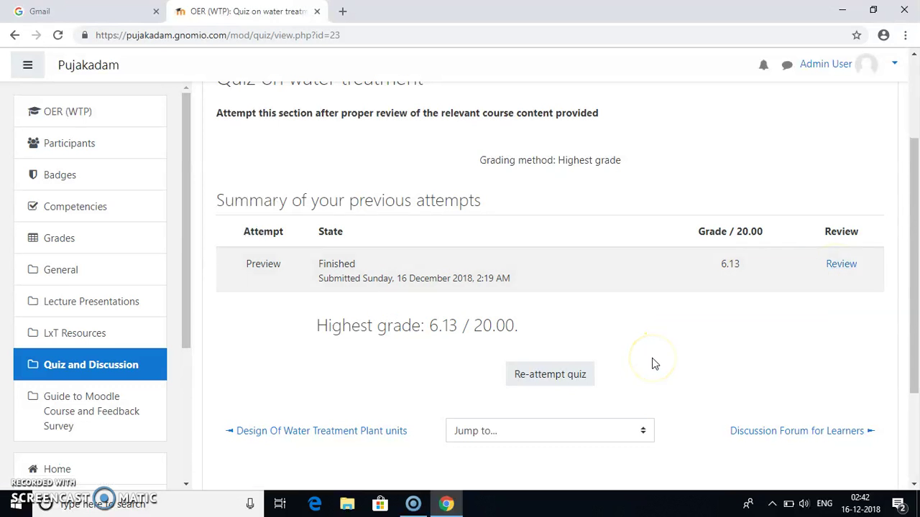
Step: Re-attempt the quiz, answer question 1 with 0.65 to 0.75 mm, and review the questions
{"action": "left_click", "coordinate": [570, 375]}
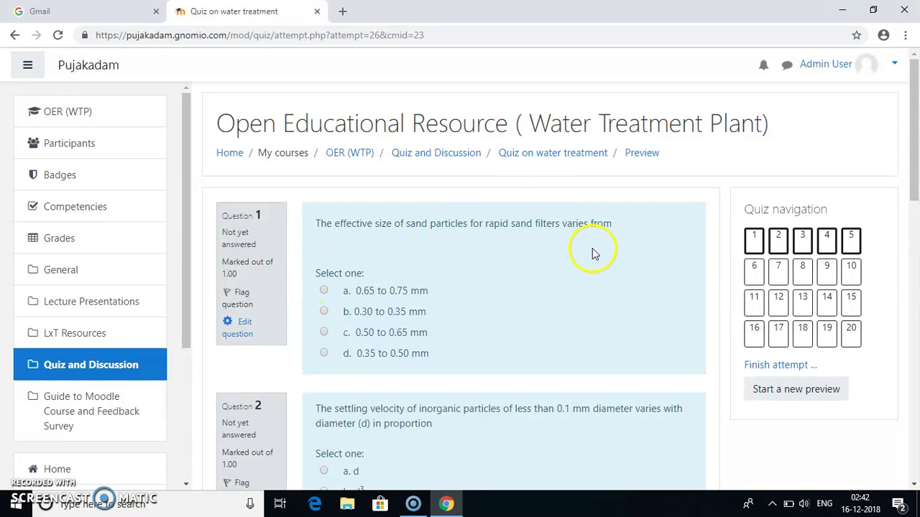
{"action": "left_click", "coordinate": [324, 291]}
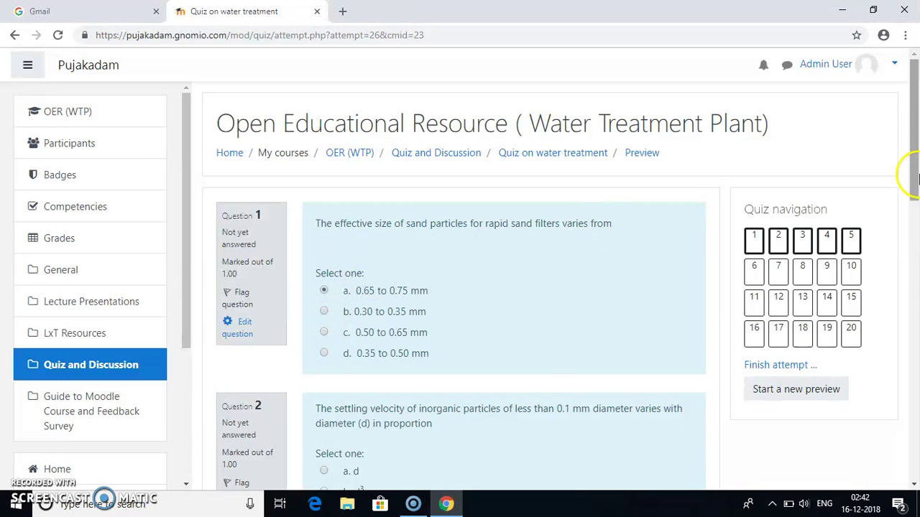
{"action": "left_click", "coordinate": [916, 174]}
{"action": "left_click_drag", "start_coordinate": [917, 174], "coordinate": [905, 434]}
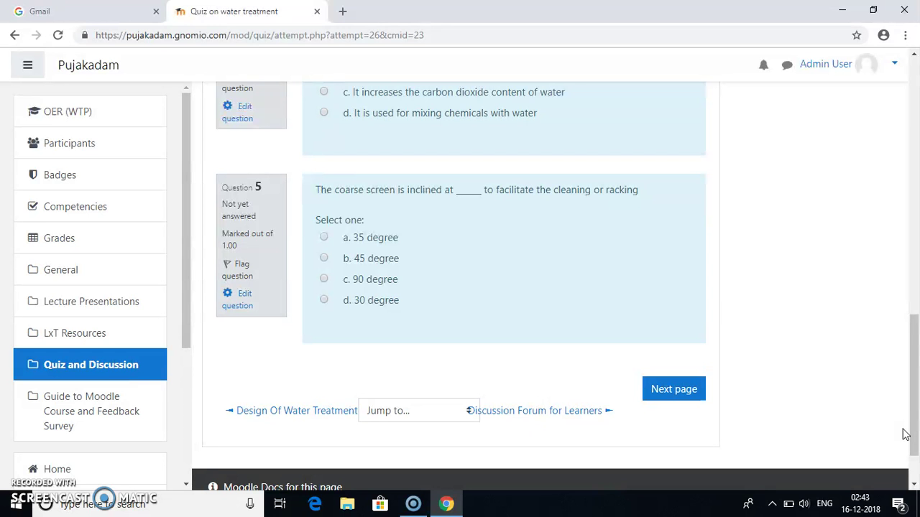
{"action": "left_click_drag", "start_coordinate": [910, 424], "coordinate": [915, 179]}
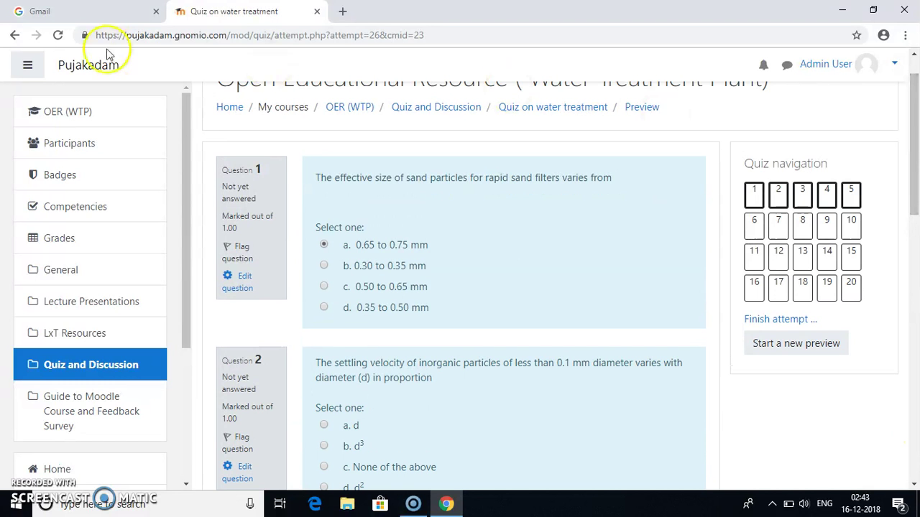
Step: Leave the unsaved quiz attempt and go back to the course's Discussion Forum section
{"action": "left_click", "coordinate": [14, 36]}
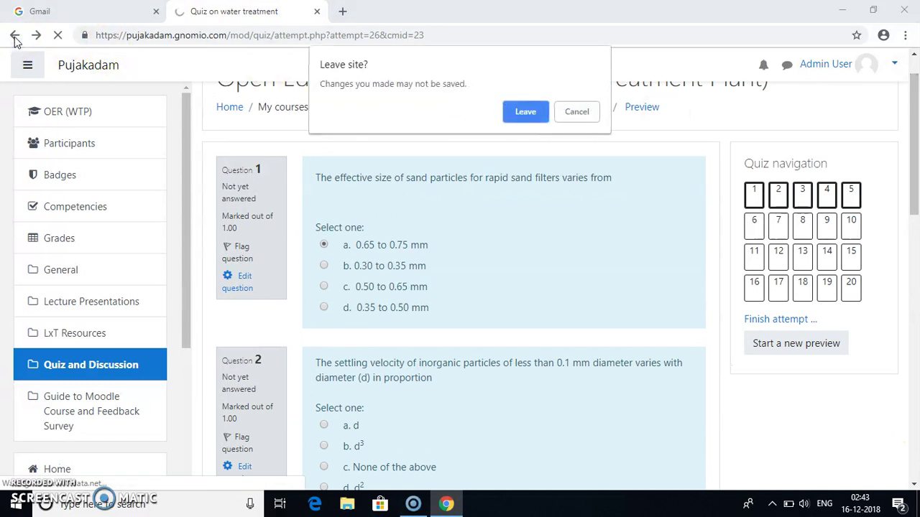
{"action": "left_click", "coordinate": [530, 113]}
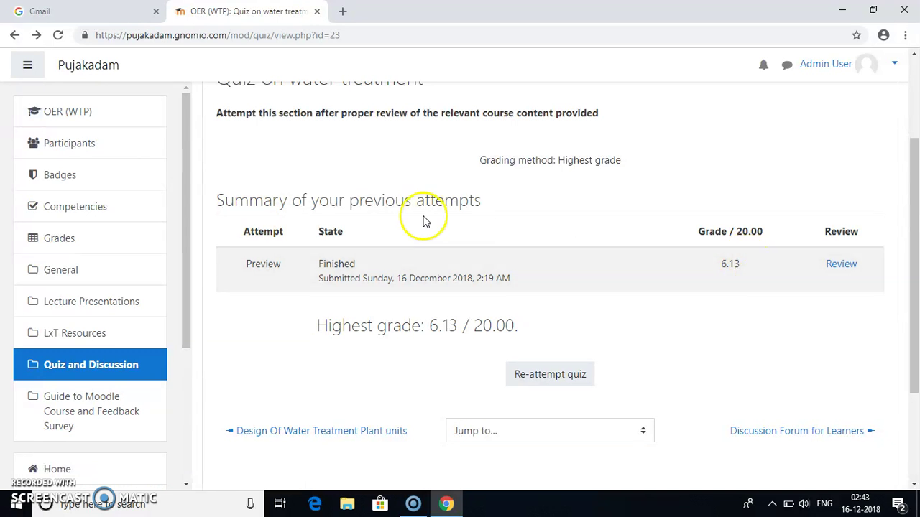
{"action": "left_click", "coordinate": [15, 34]}
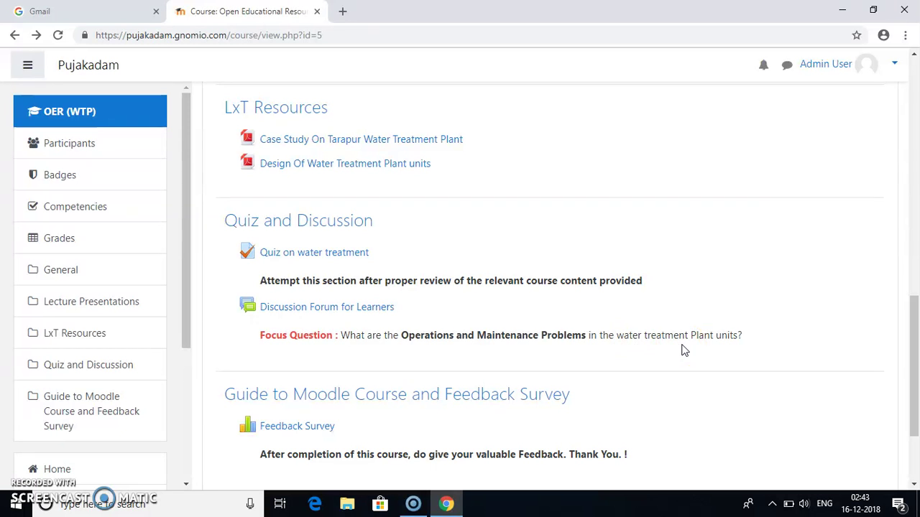
Step: Open the Discussion Forum for Learners and scroll through the empty new discussion topic form
{"action": "left_click", "coordinate": [342, 309]}
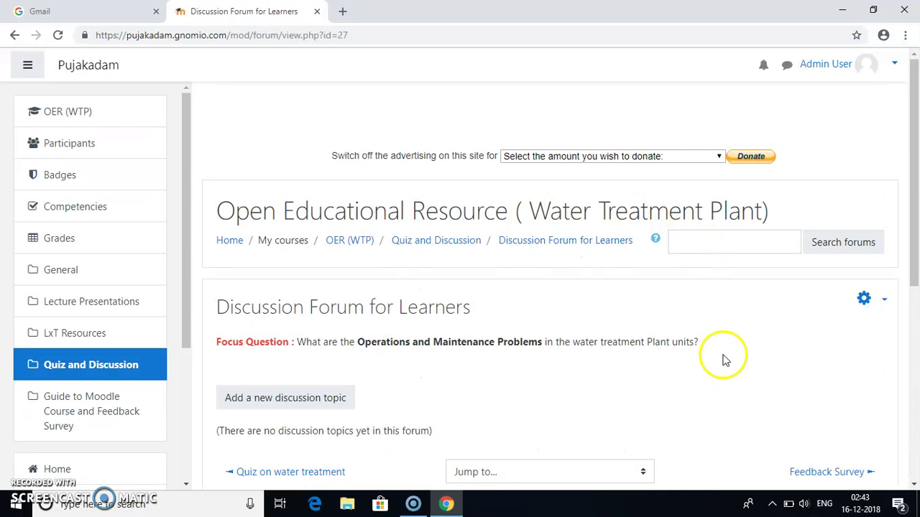
{"action": "left_click", "coordinate": [320, 404]}
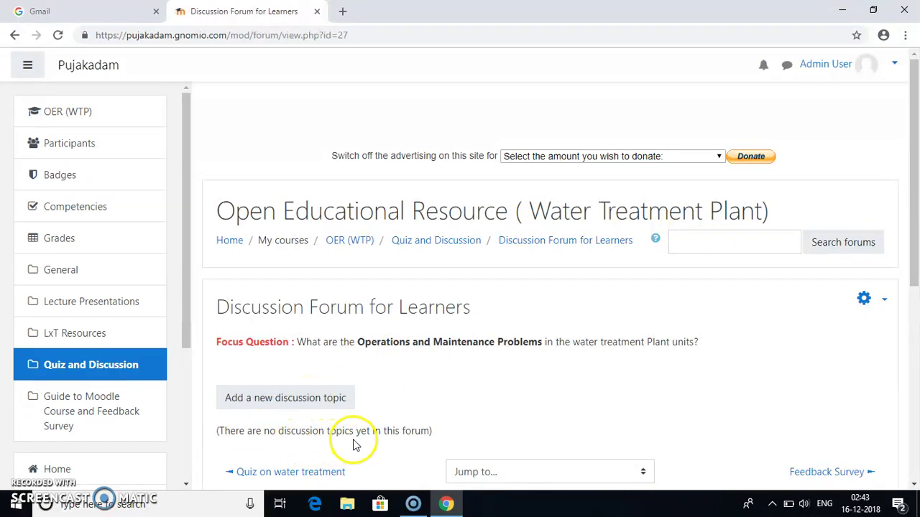
{"action": "left_click", "coordinate": [320, 404]}
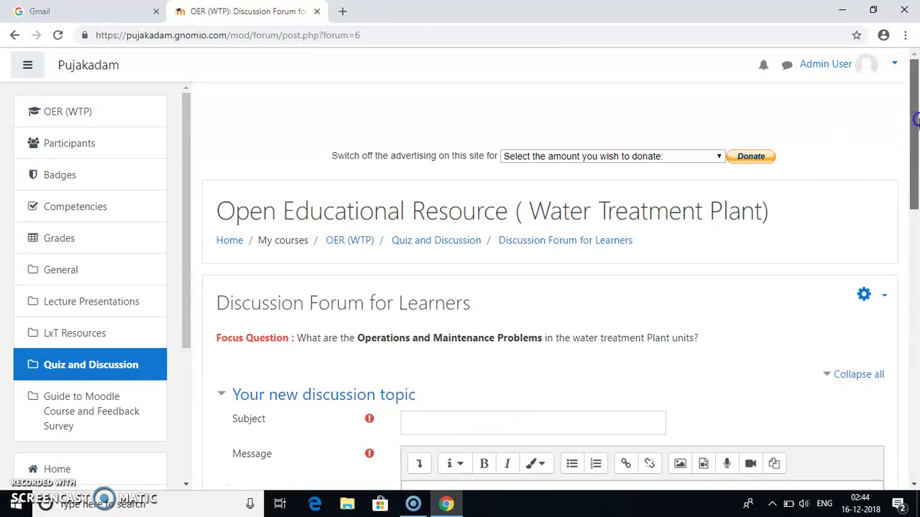
{"action": "left_click_drag", "start_coordinate": [916, 122], "coordinate": [916, 219]}
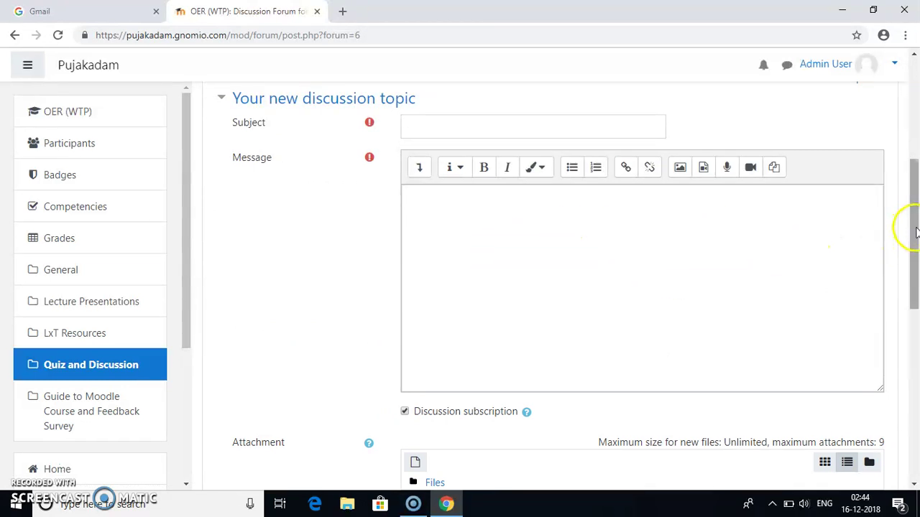
{"action": "left_click_drag", "start_coordinate": [916, 231], "coordinate": [916, 277]}
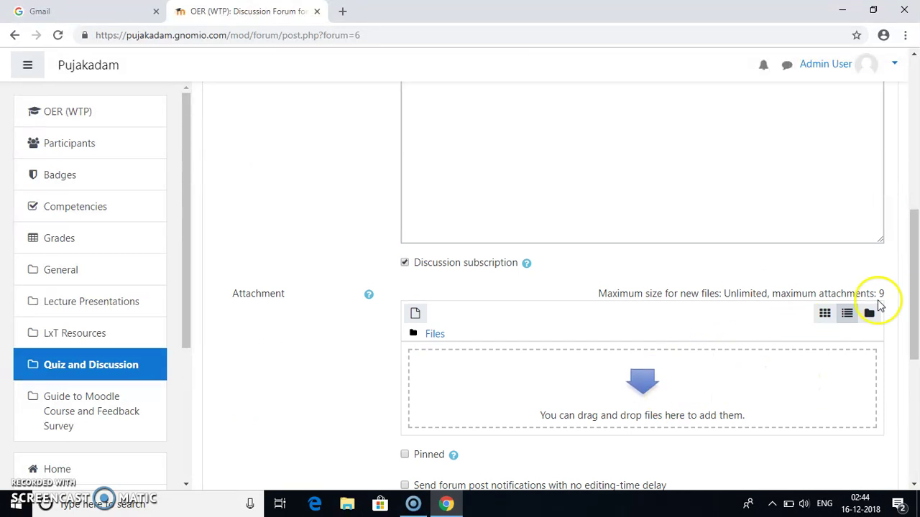
{"action": "left_click_drag", "start_coordinate": [916, 292], "coordinate": [916, 363]}
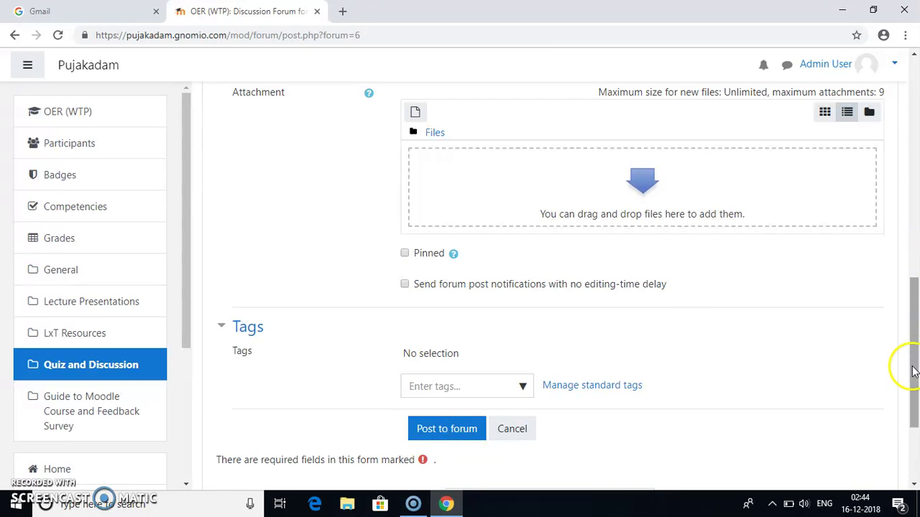
{"action": "left_click_drag", "start_coordinate": [916, 366], "coordinate": [893, 181]}
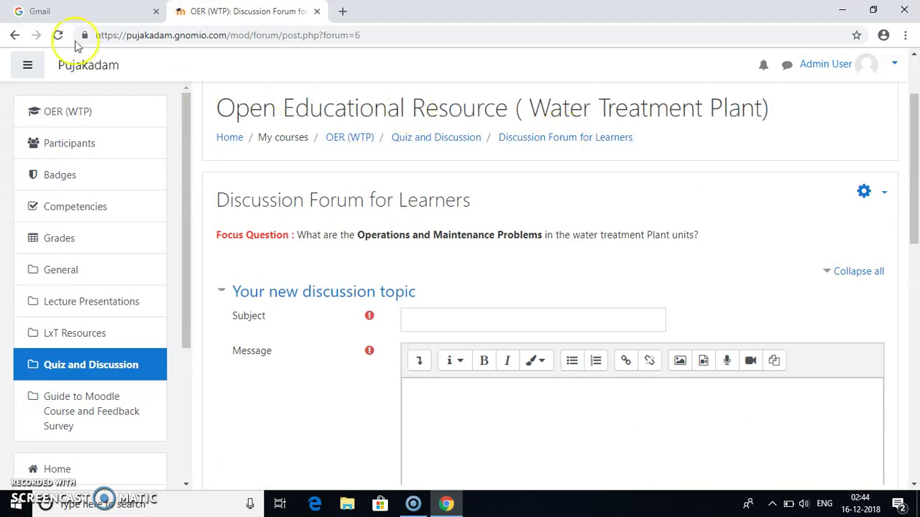
Step: Back out of the topic form to the course page and scroll down to the Feedback Survey
{"action": "left_click", "coordinate": [16, 38]}
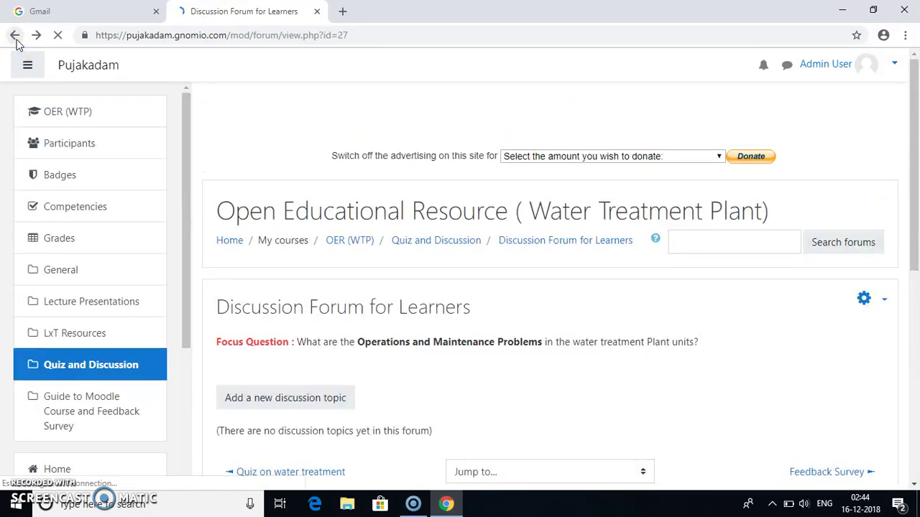
{"action": "left_click", "coordinate": [15, 36]}
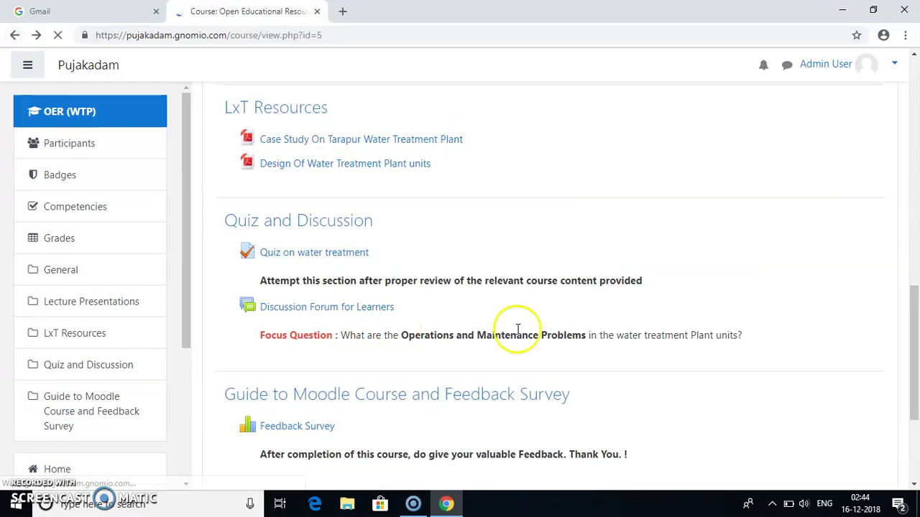
{"action": "left_click", "coordinate": [915, 324]}
{"action": "left_click_drag", "start_coordinate": [915, 324], "coordinate": [916, 363]}
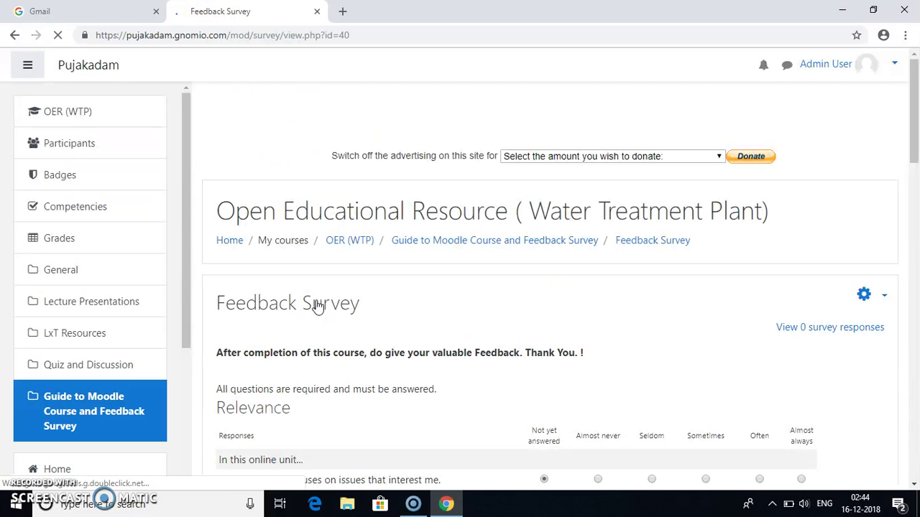
{"action": "left_click", "coordinate": [323, 297]}
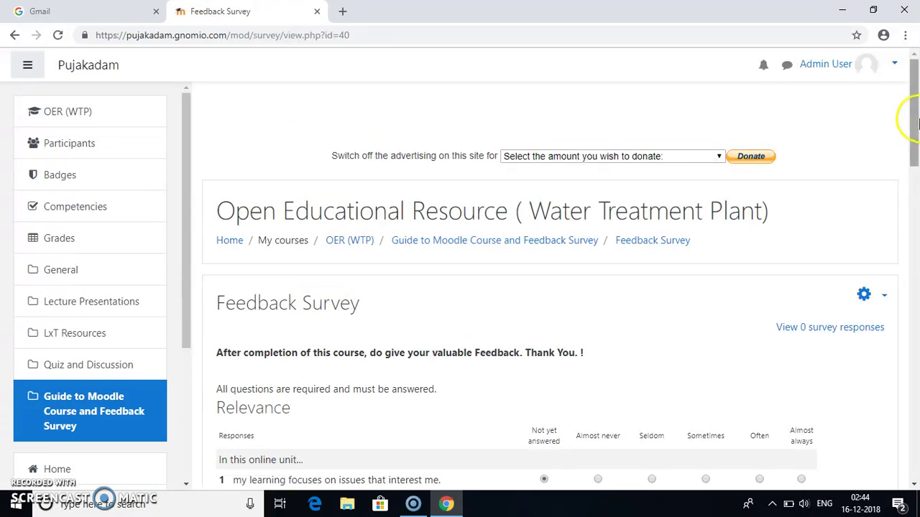
{"action": "left_click", "coordinate": [916, 107]}
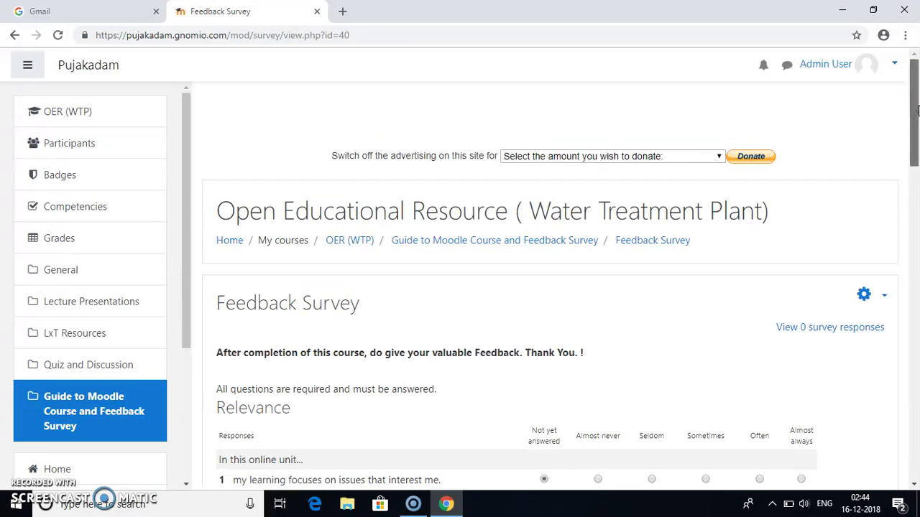
{"action": "left_click_drag", "start_coordinate": [916, 108], "coordinate": [916, 158]}
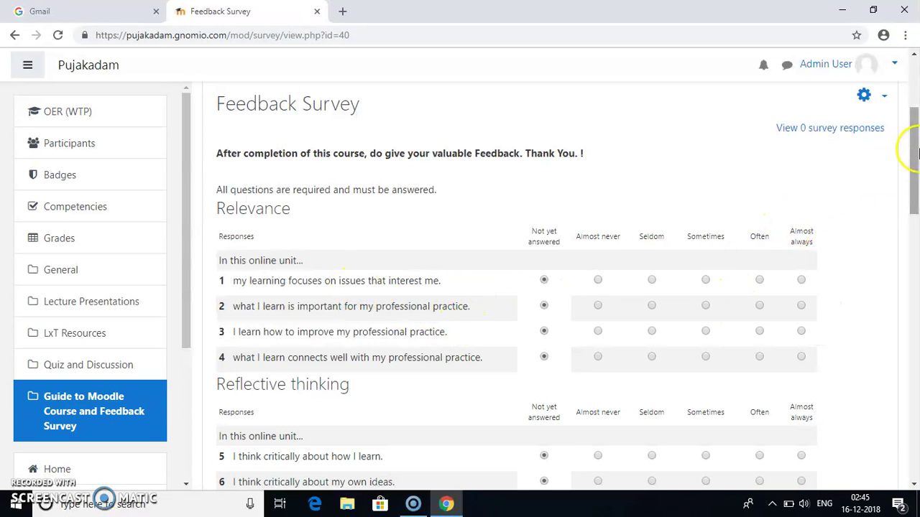
{"action": "left_click", "coordinate": [917, 154]}
{"action": "left_click_drag", "start_coordinate": [916, 158], "coordinate": [916, 185]}
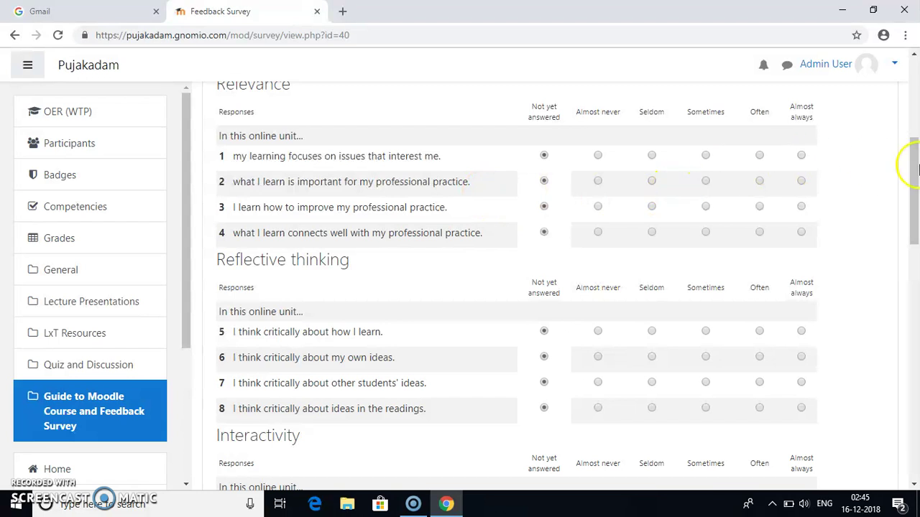
{"action": "left_click_drag", "start_coordinate": [917, 167], "coordinate": [915, 392]}
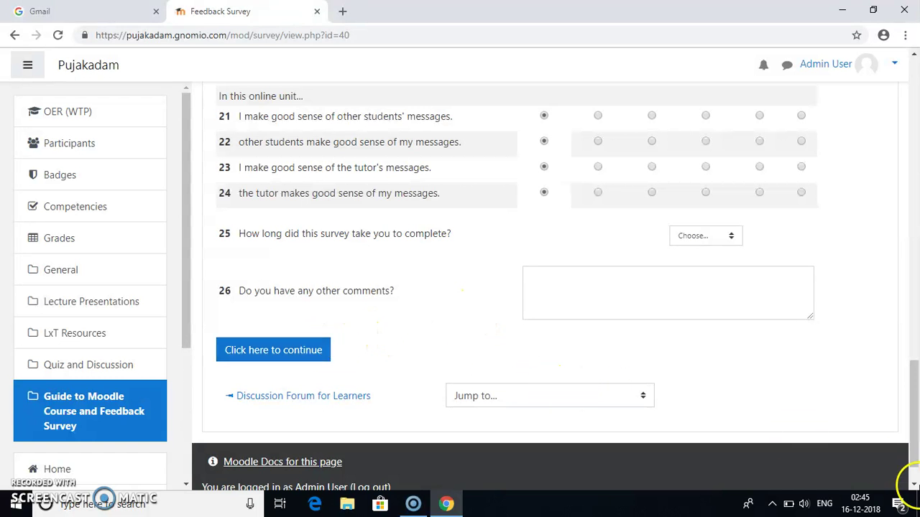
{"action": "left_click_drag", "start_coordinate": [918, 434], "coordinate": [899, 173]}
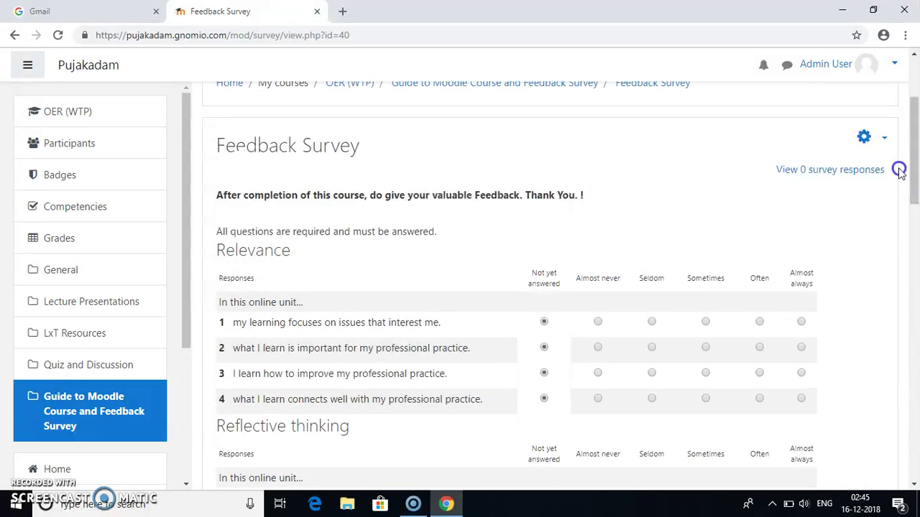
Step: Go back from the Feedback Survey to the Water Treatment Plant course page
{"action": "left_click", "coordinate": [19, 41]}
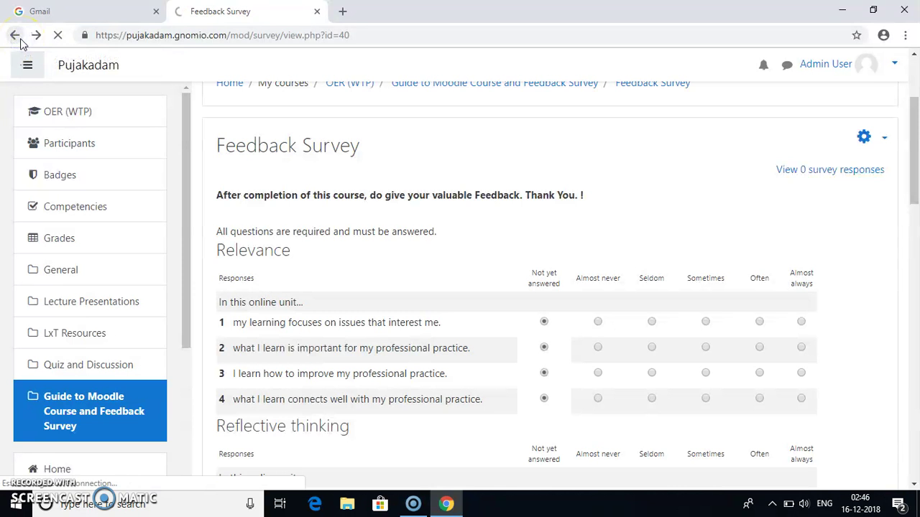